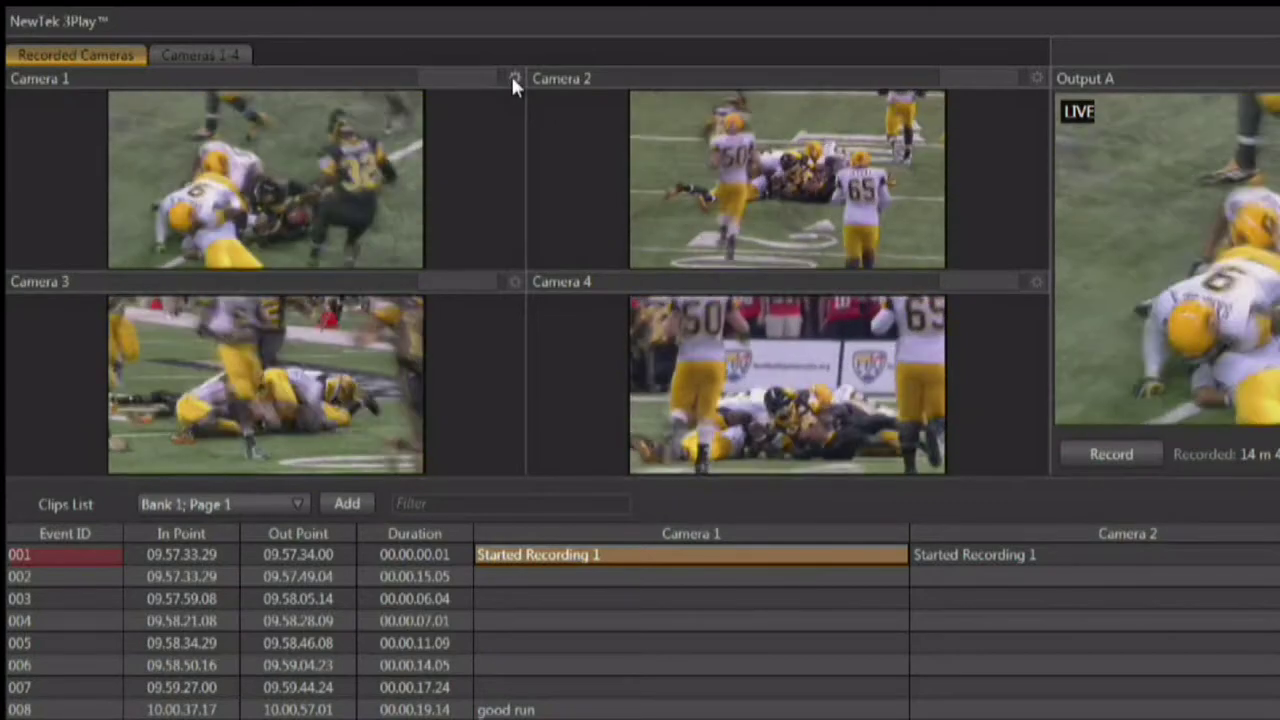
Keep Camera 1 connected as 1080i (SDI), recording Audio 1 as SDI Embedded.
left_click(513, 79)
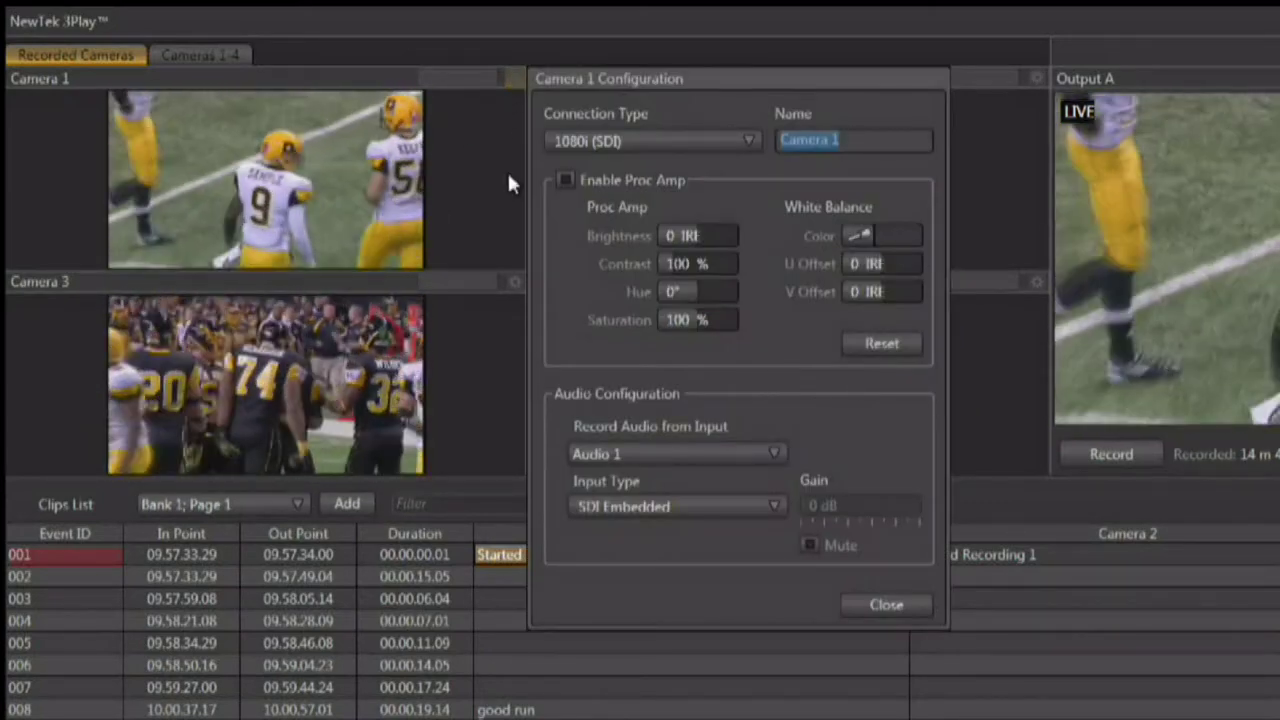
left_click(727, 140)
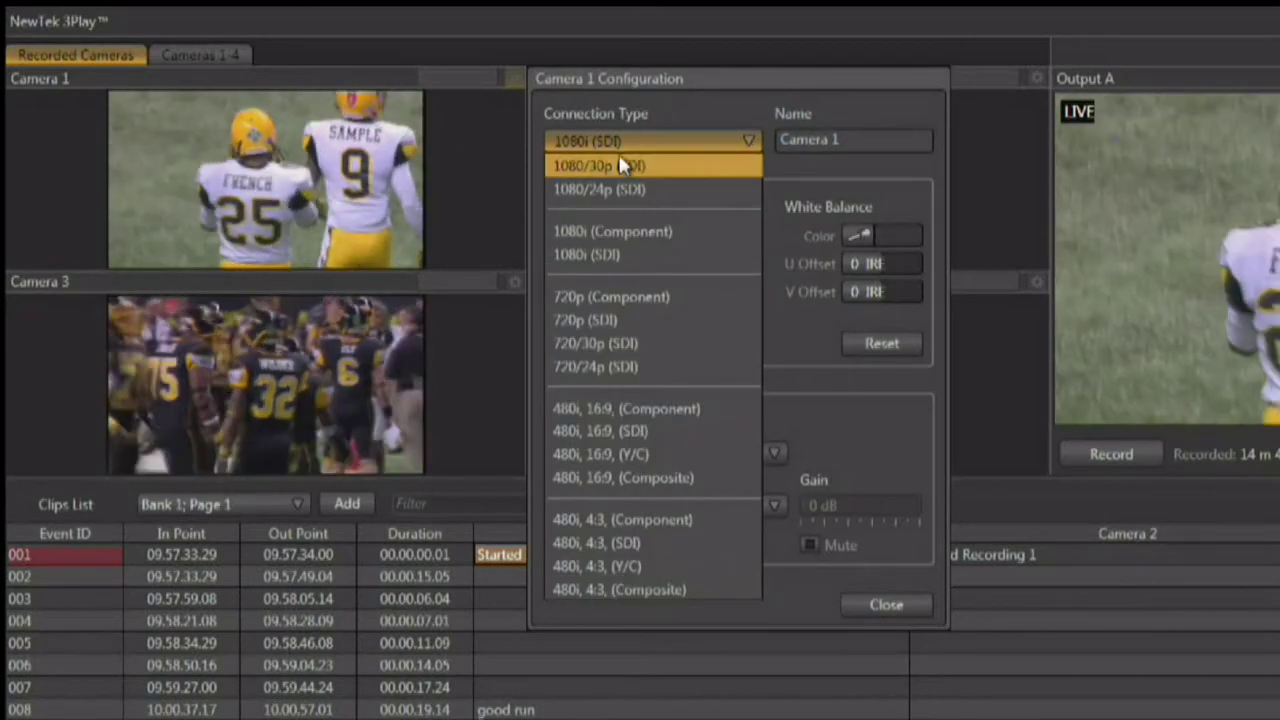
left_click(717, 95)
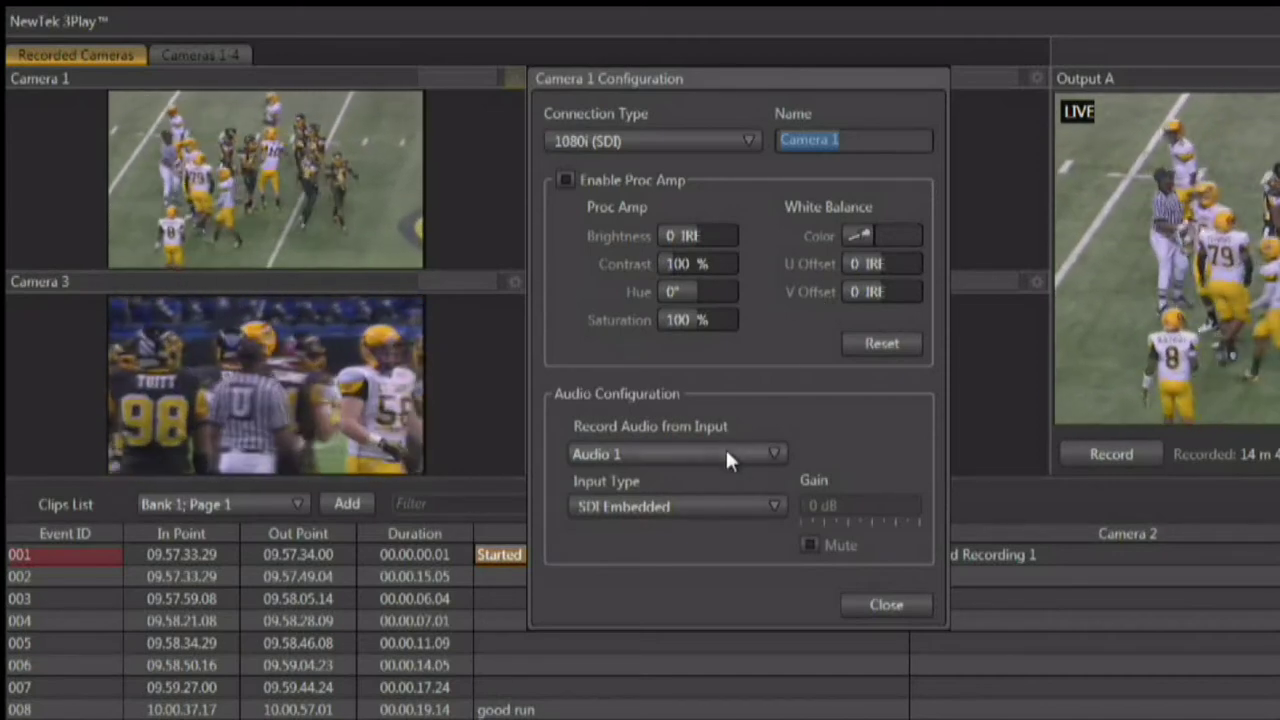
left_click(770, 451)
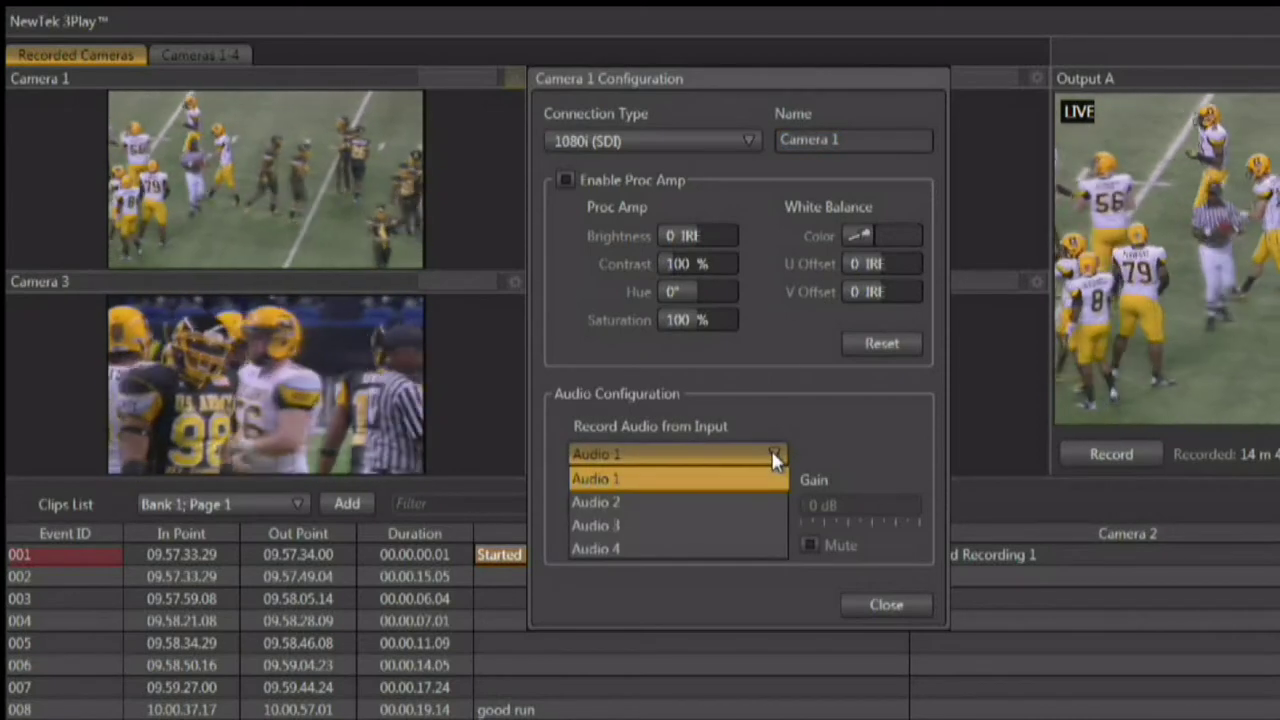
left_click(746, 450)
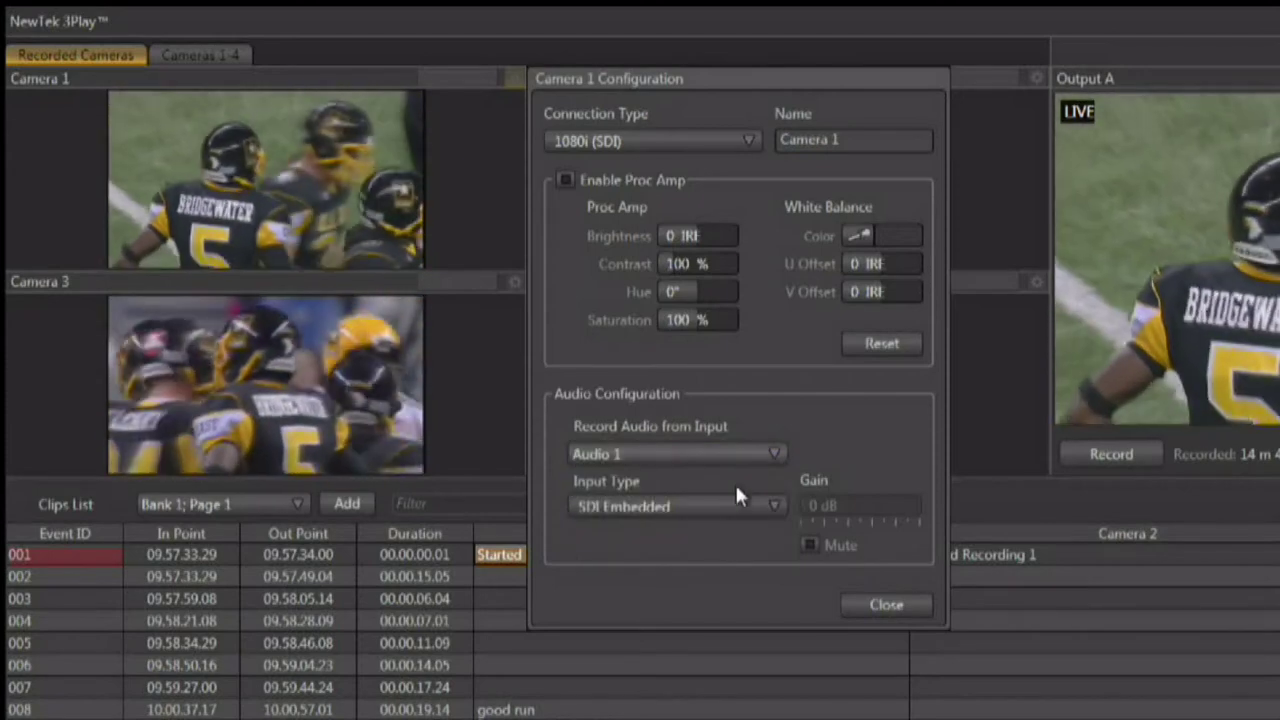
left_click(727, 506)
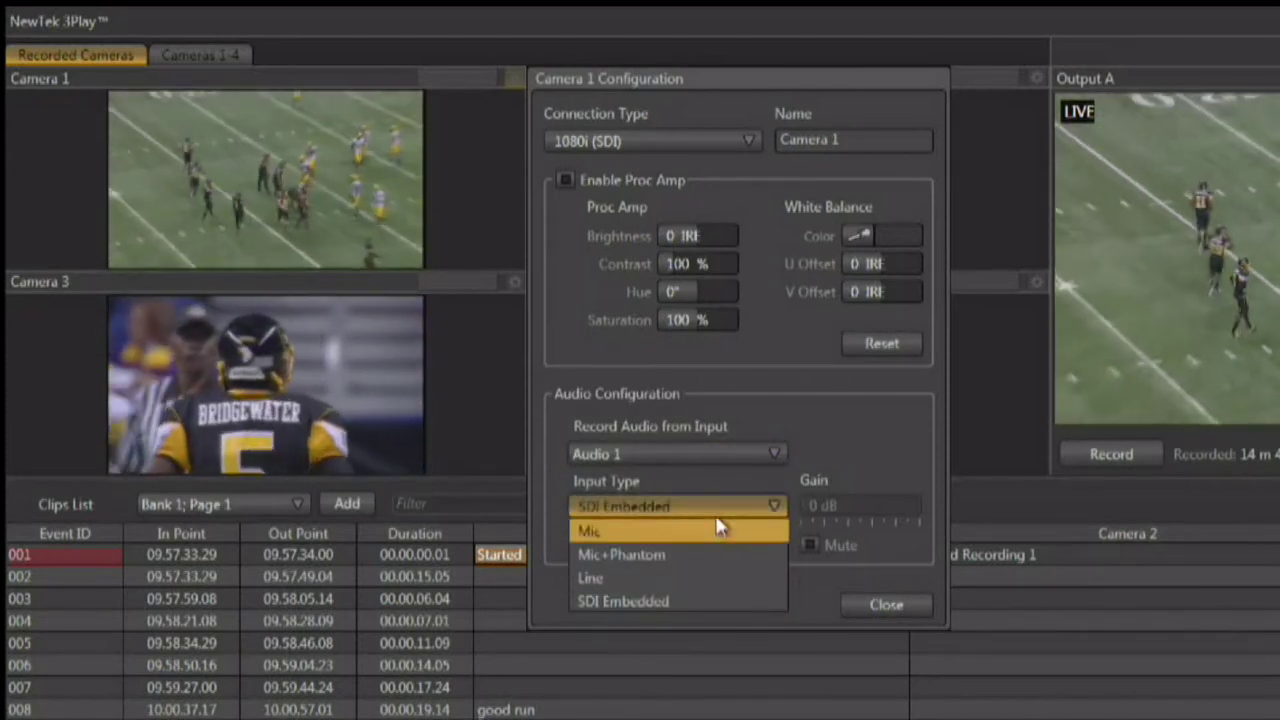
left_click(720, 508)
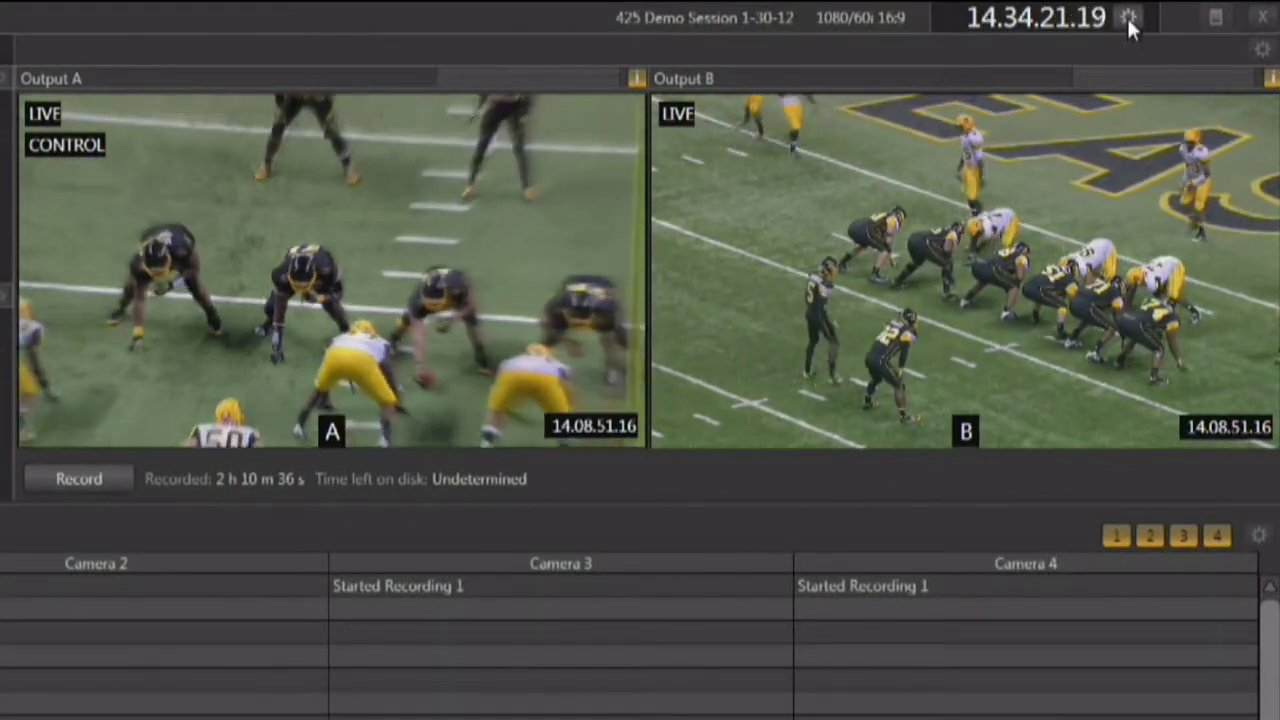
In the timecode settings, leave the 12-hour clock subtraction turned off.
left_click(1128, 18)
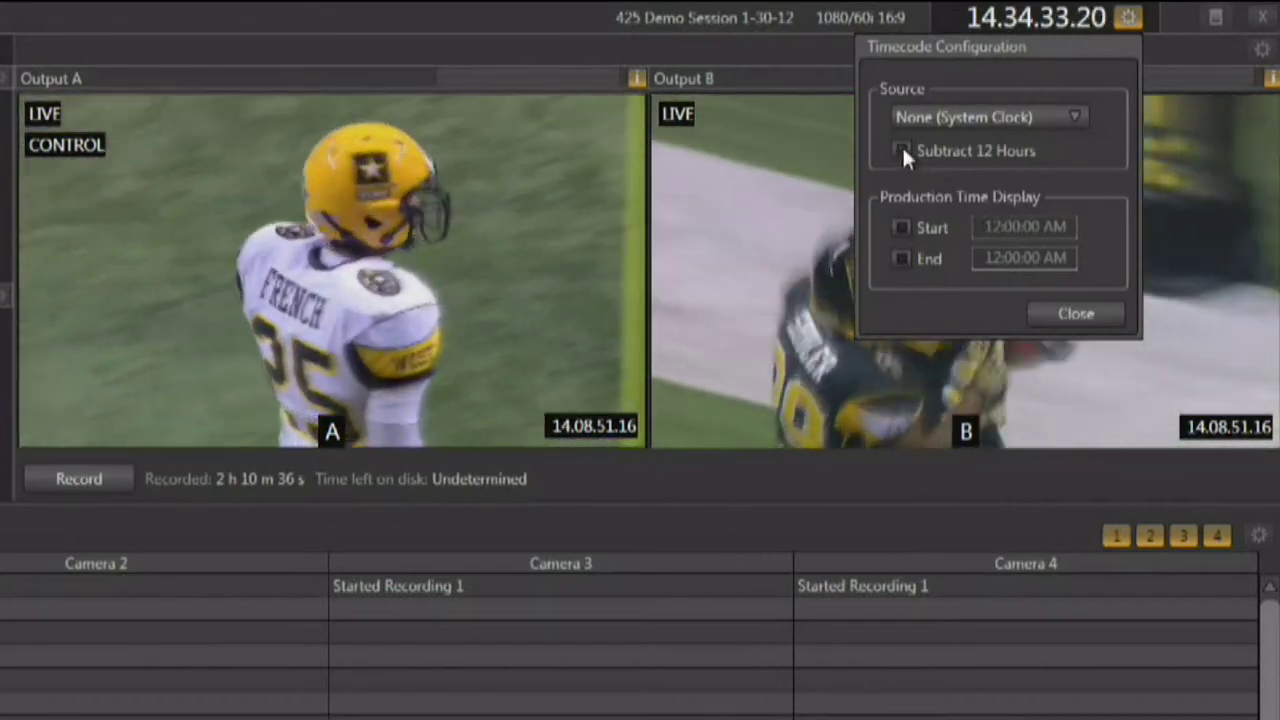
left_click(902, 148)
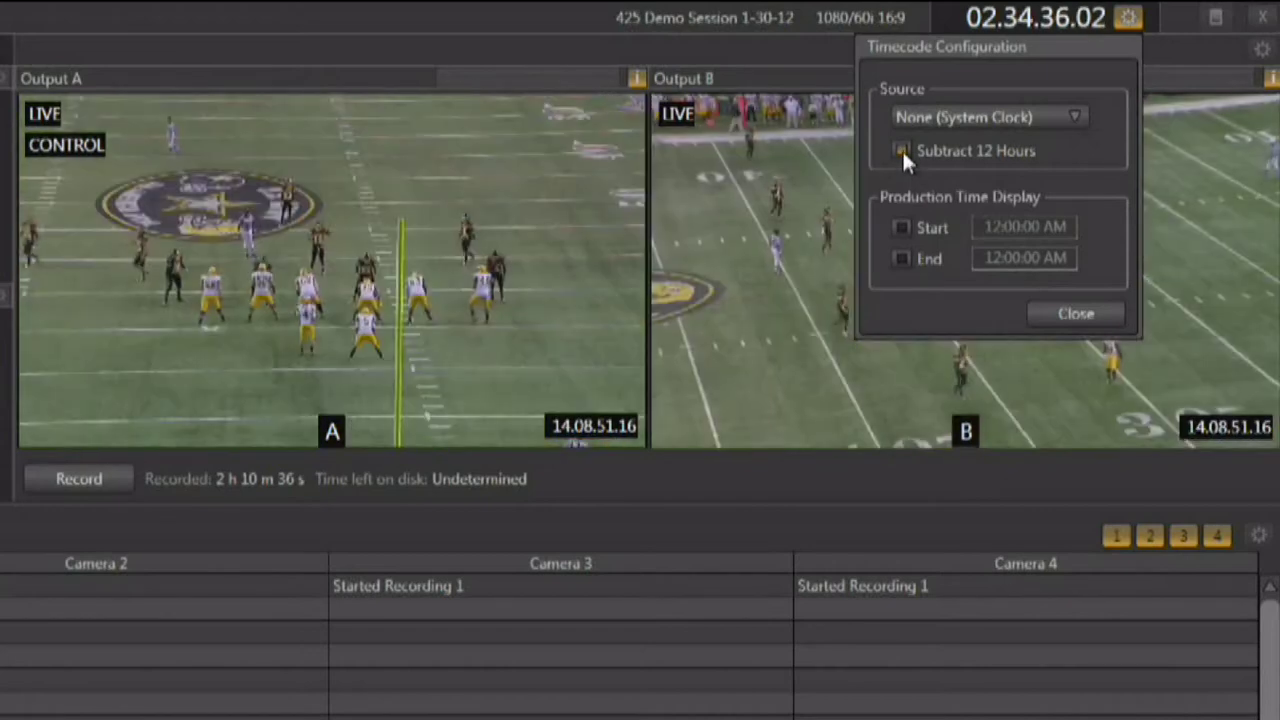
left_click(902, 149)
left_click(902, 149)
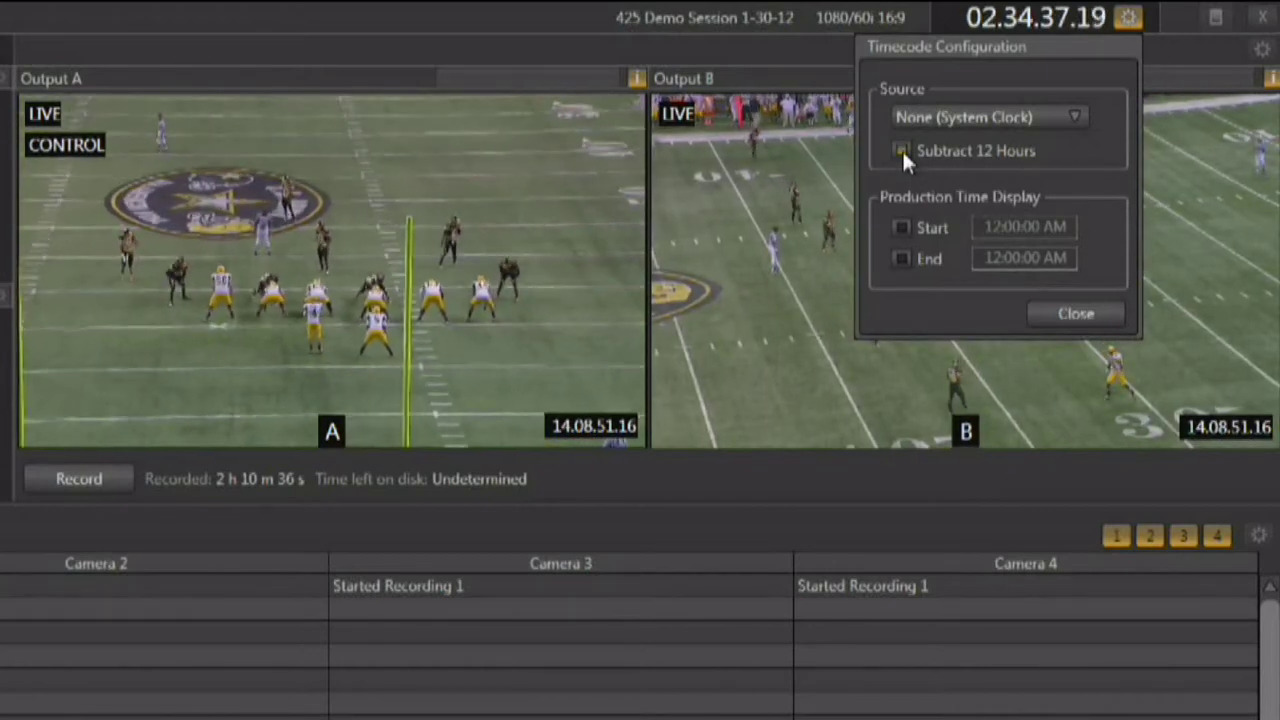
left_click(902, 149)
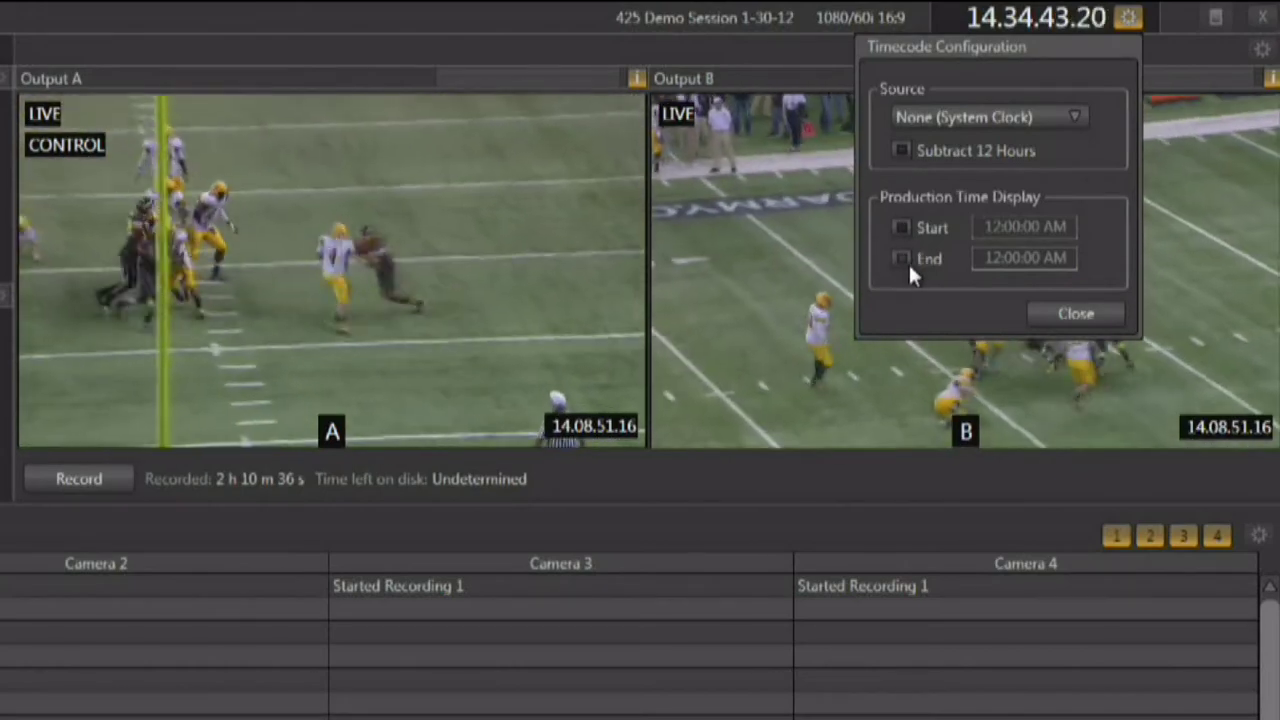
Enable production Start and End times, set to 3:00:00 PM and 4:00:00 PM.
left_click(901, 229)
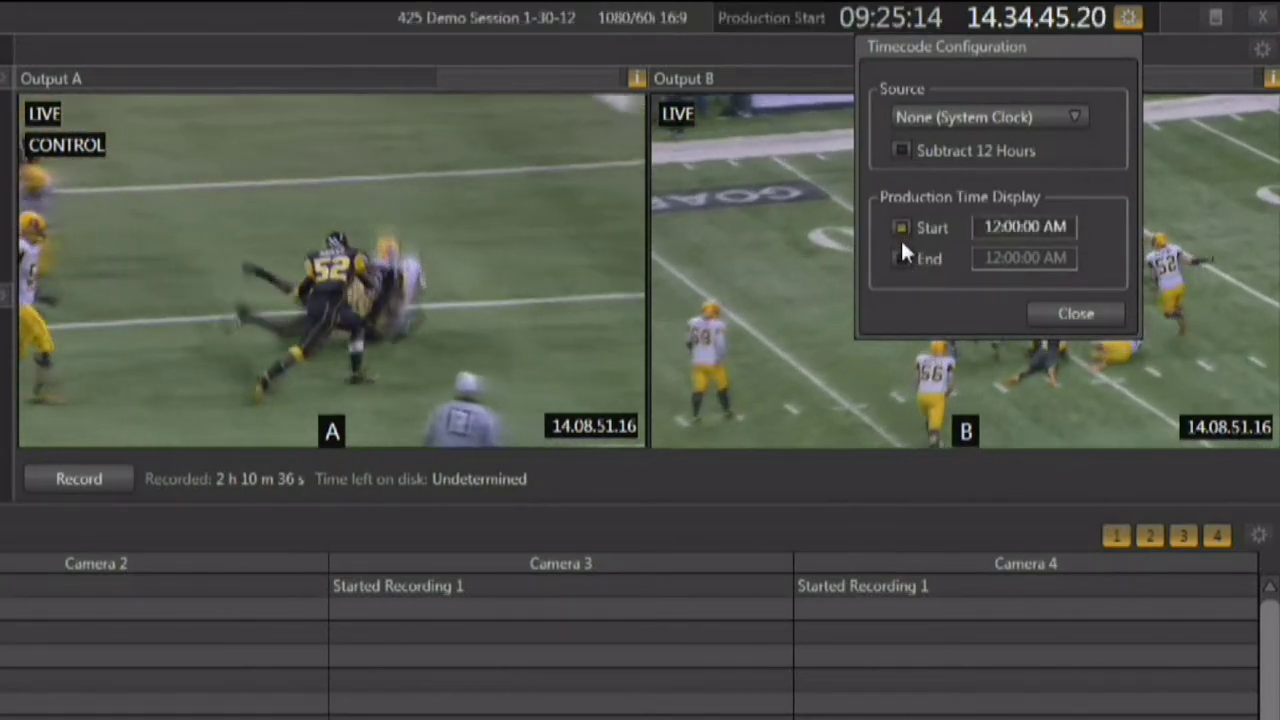
left_click(901, 258)
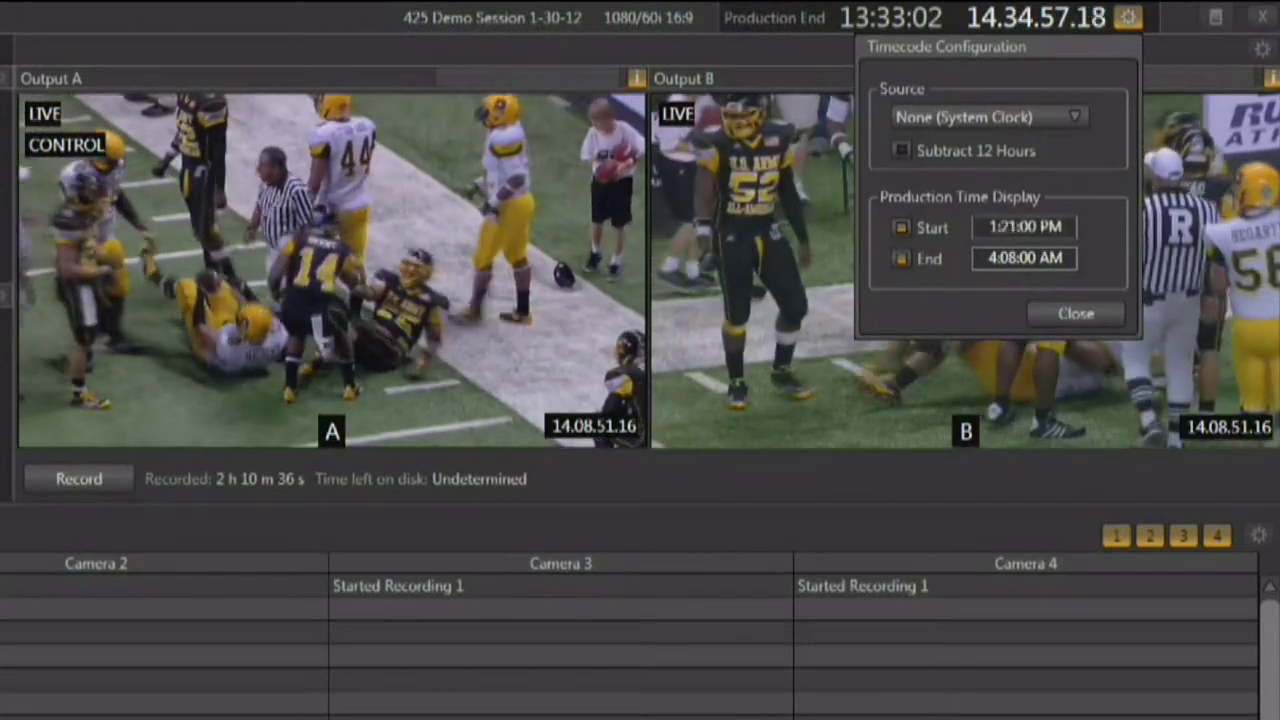
scroll(993, 227, "up", 17)
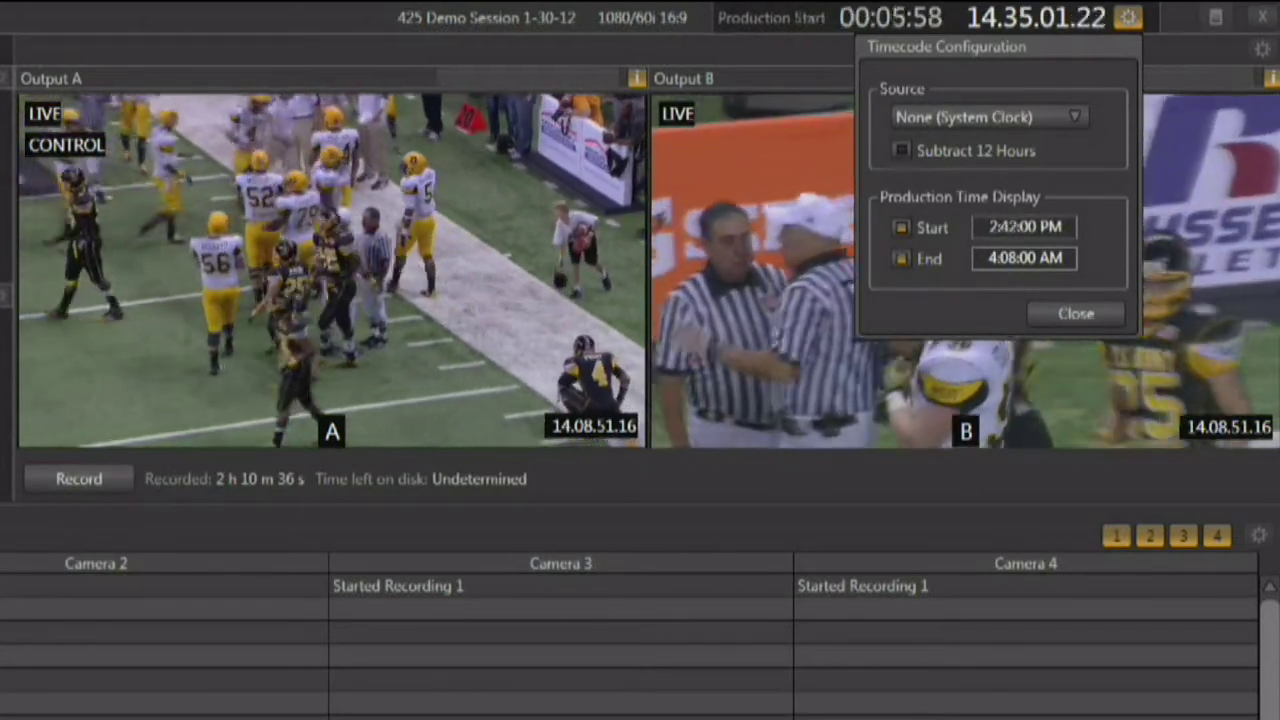
scroll(1010, 227, "up", 11)
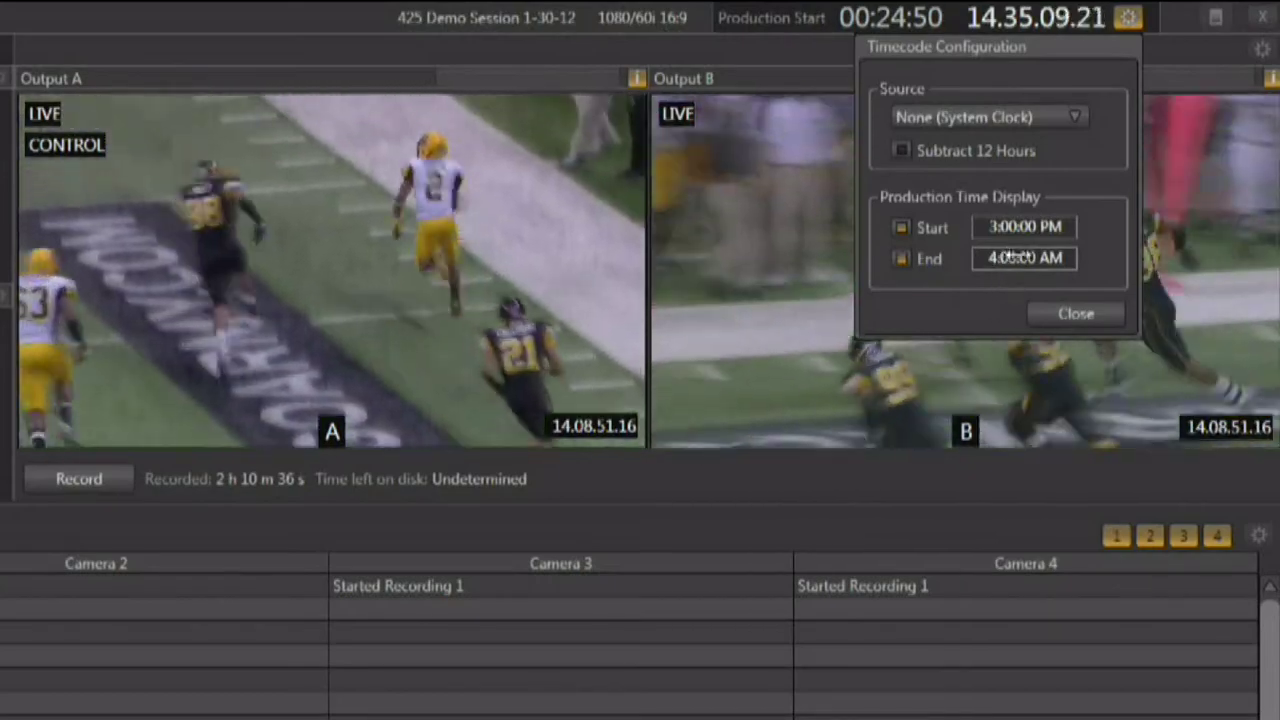
scroll(1030, 259, "down", 15)
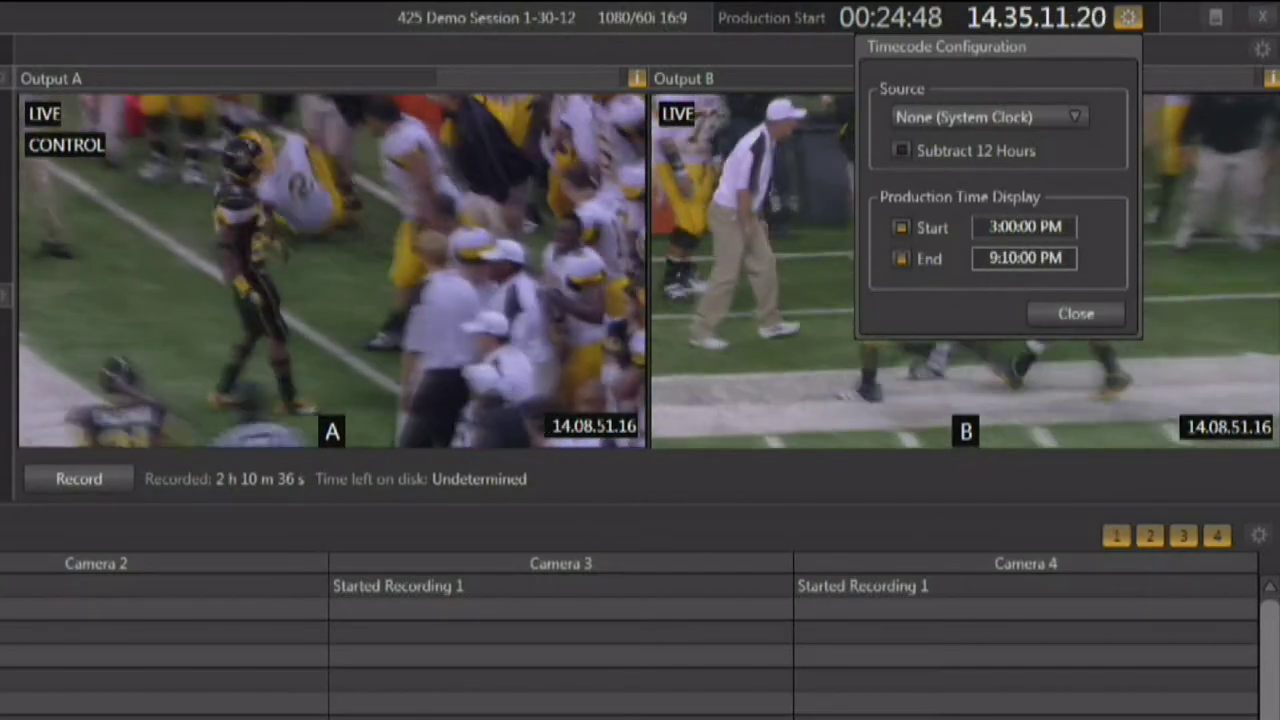
scroll(1025, 258, "up", 10)
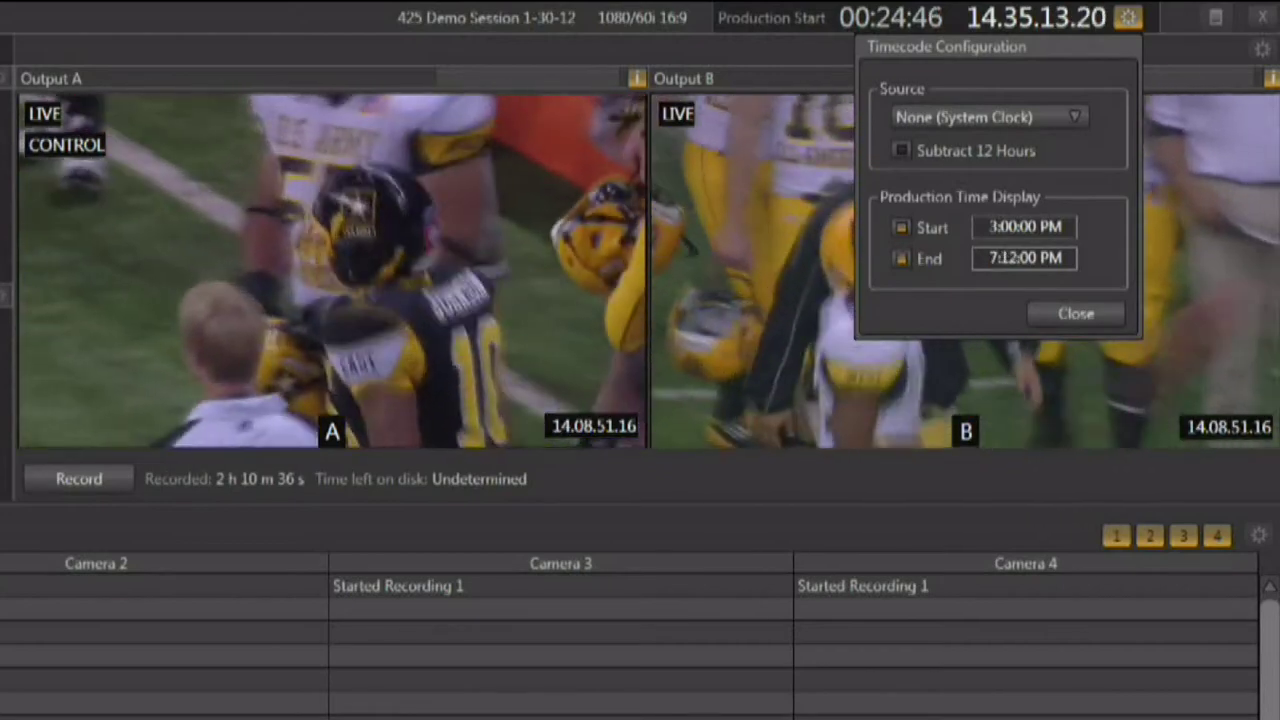
scroll(1025, 258, "up", 5)
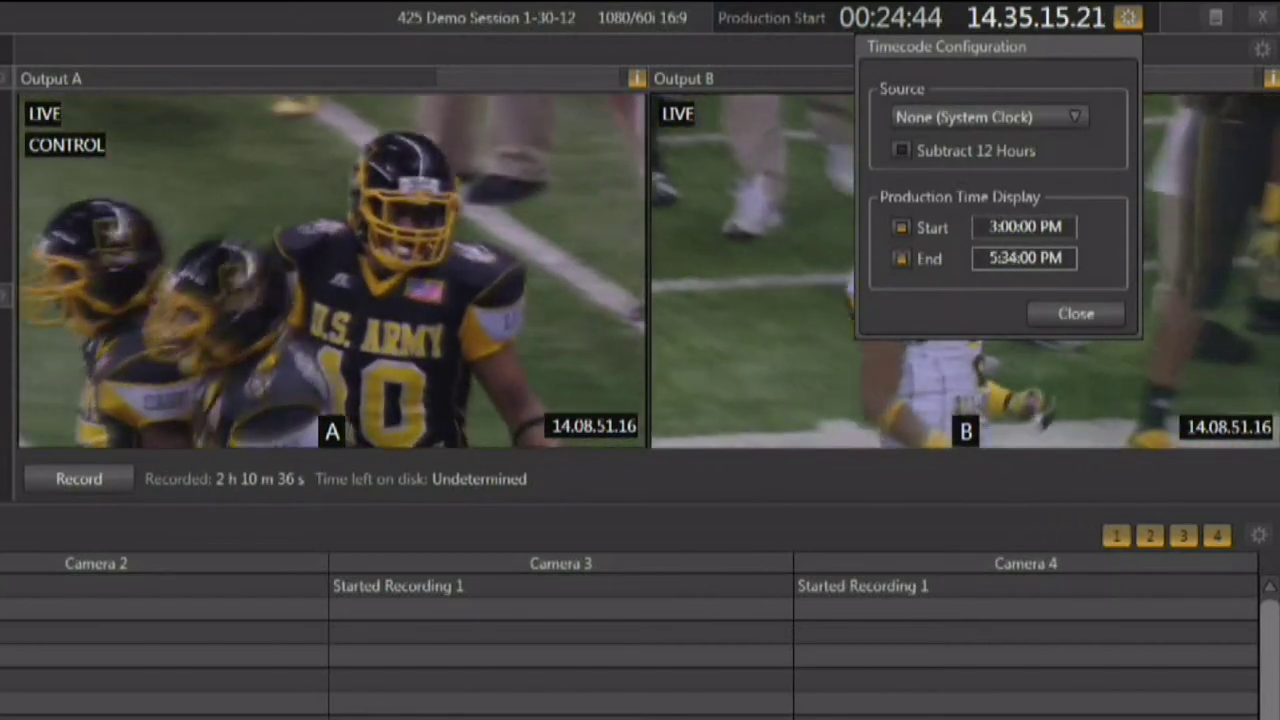
scroll(1025, 258, "up", 4)
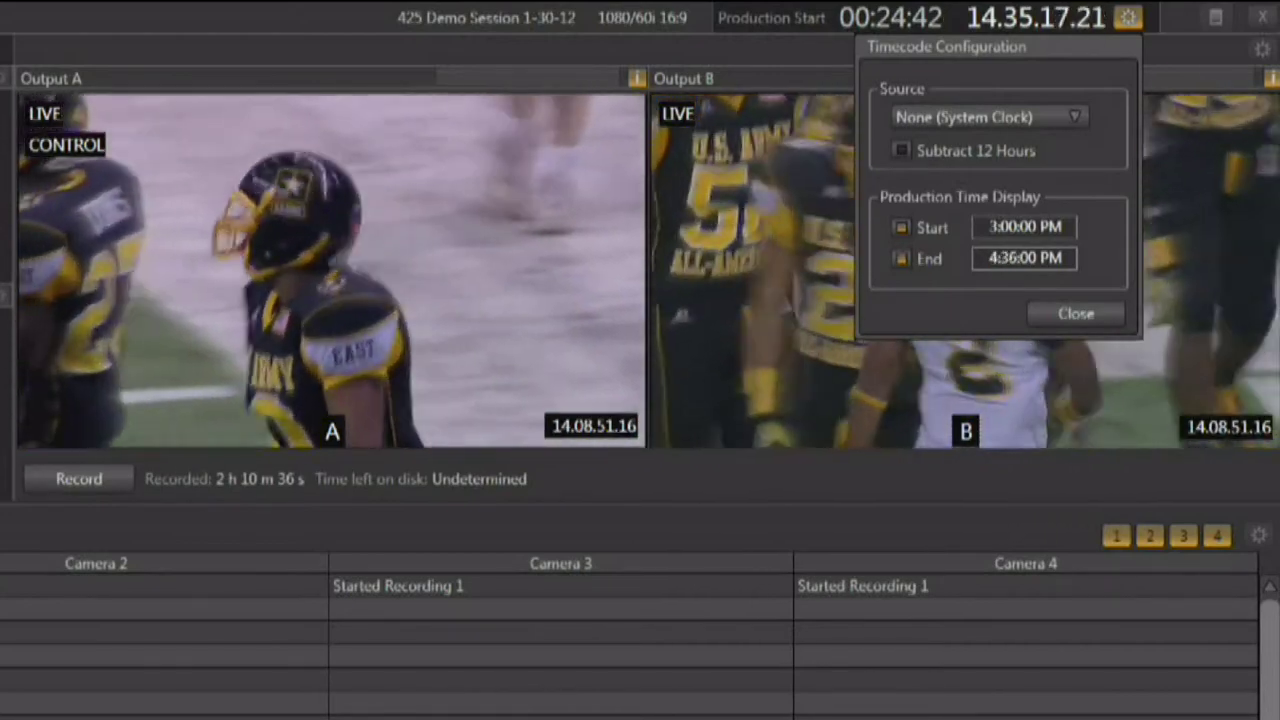
scroll(1025, 258, "up", 2)
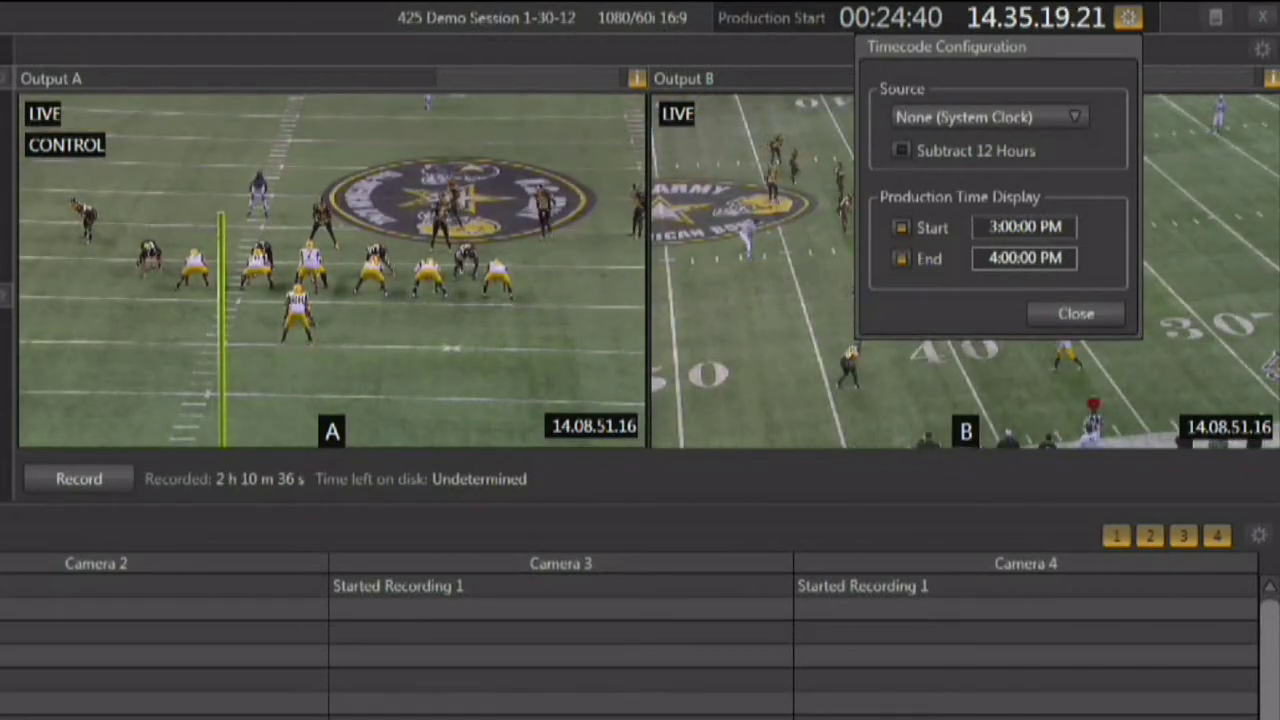
left_click(1076, 315)
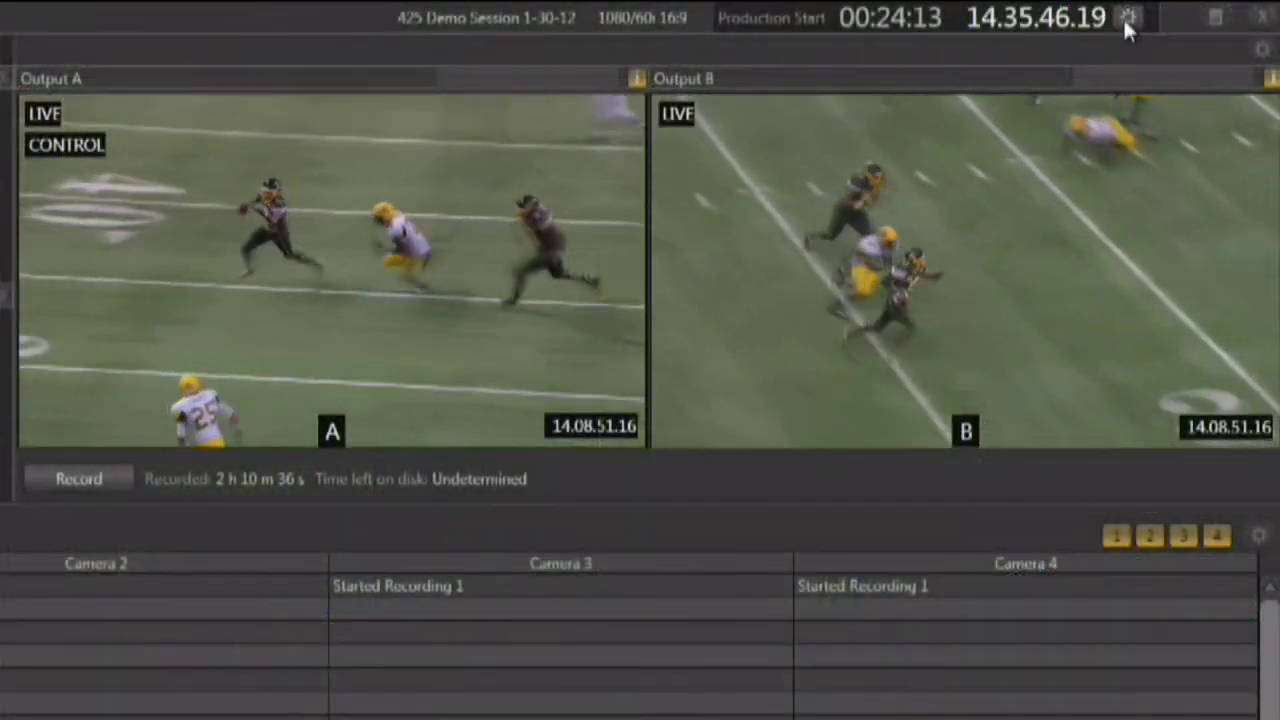
left_click(1127, 18)
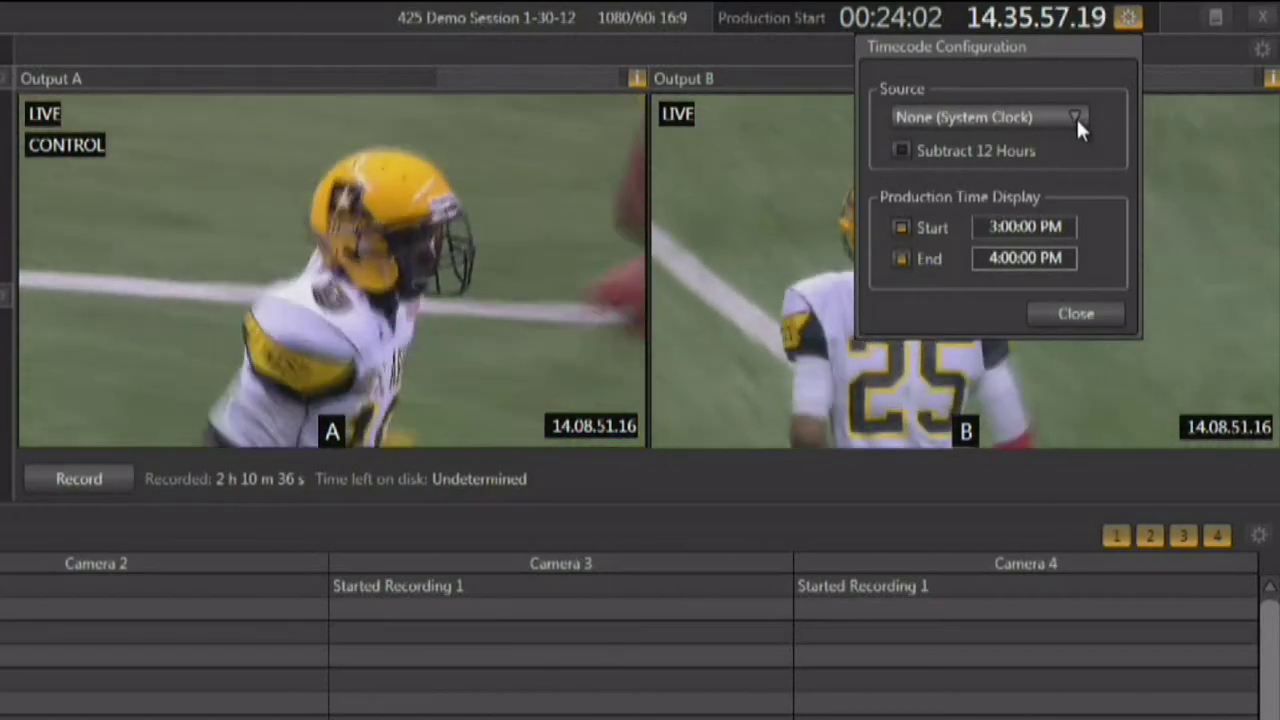
Leave the timecode source on None (System Clock) and close Timecode Configuration.
left_click(1076, 117)
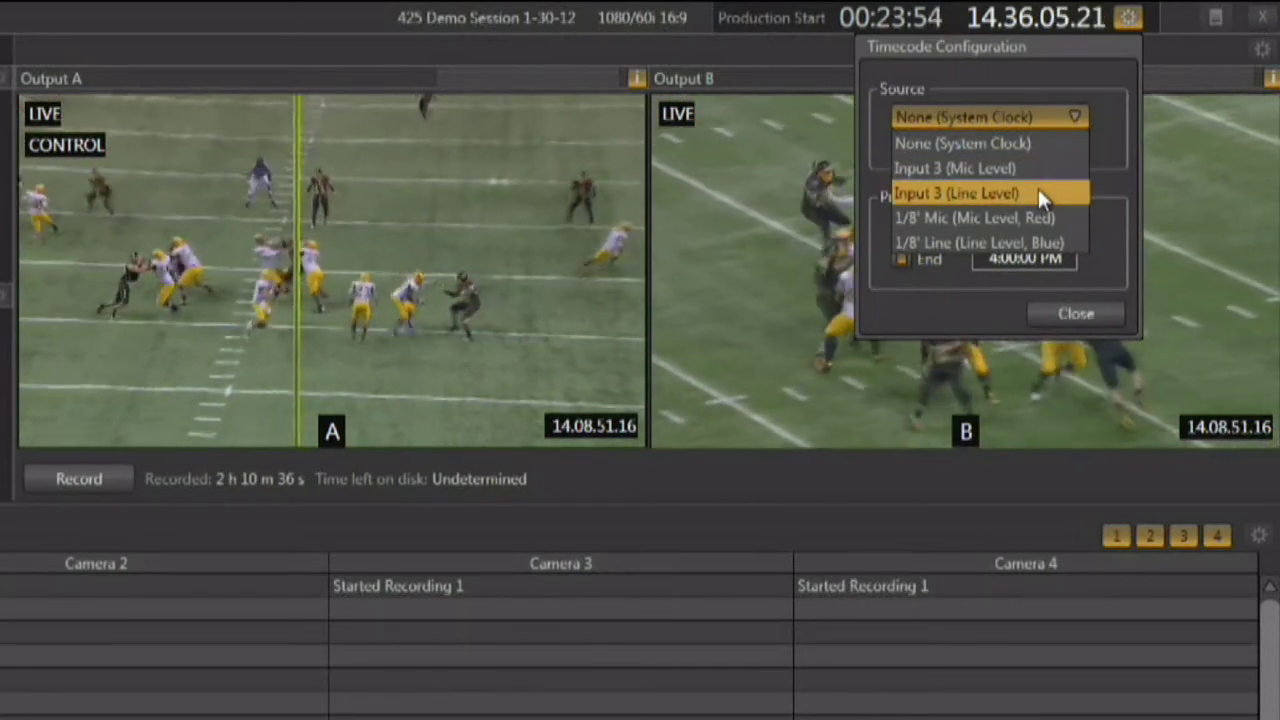
left_click(1124, 173)
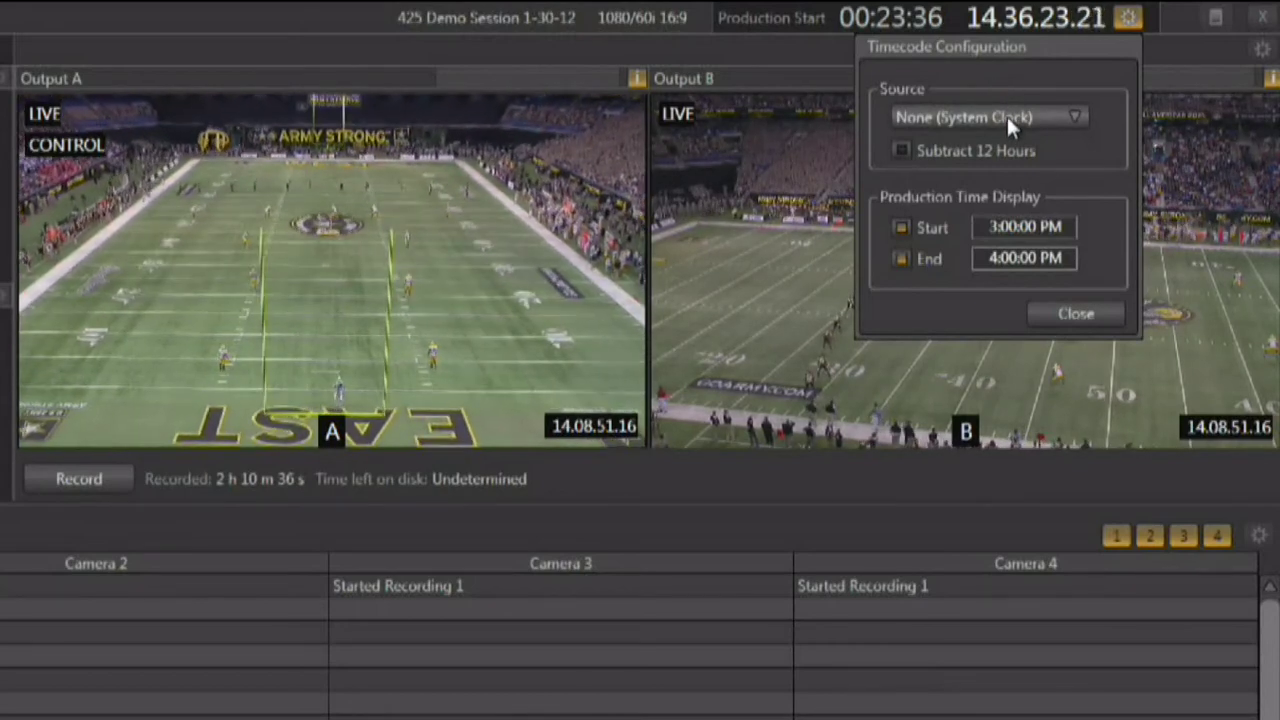
left_click(1006, 116)
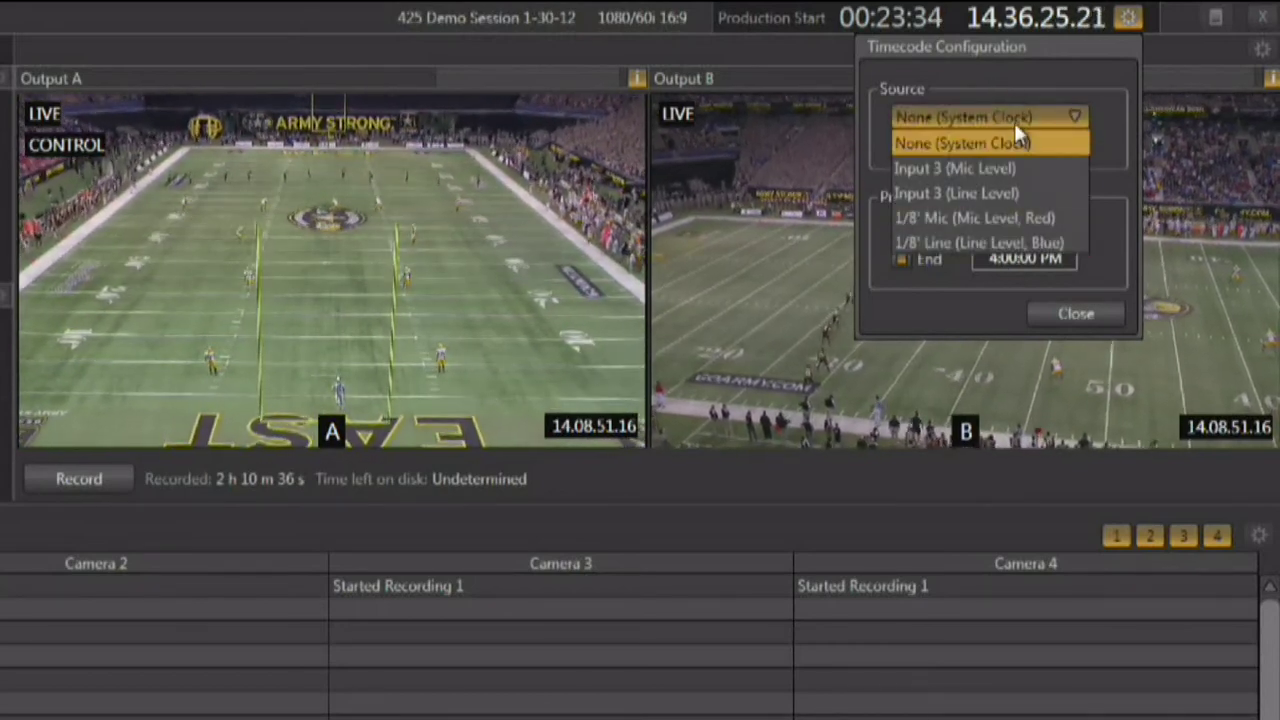
left_click(1013, 117)
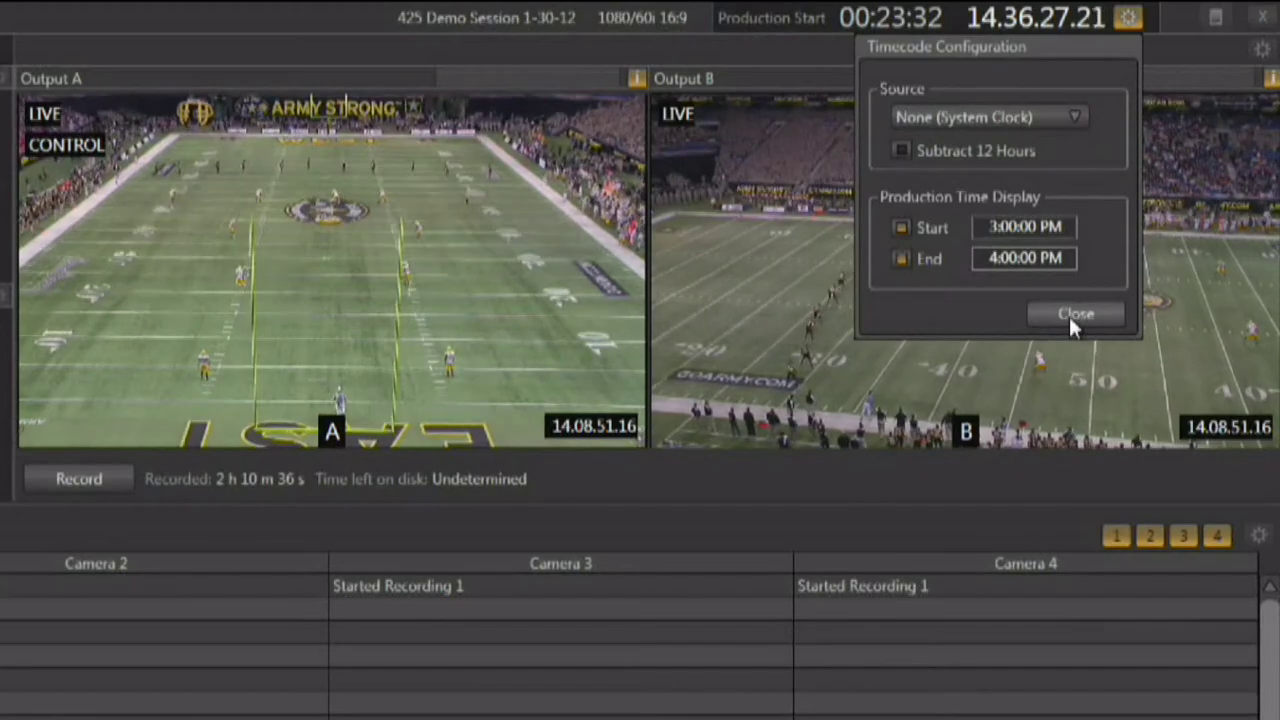
left_click(1068, 314)
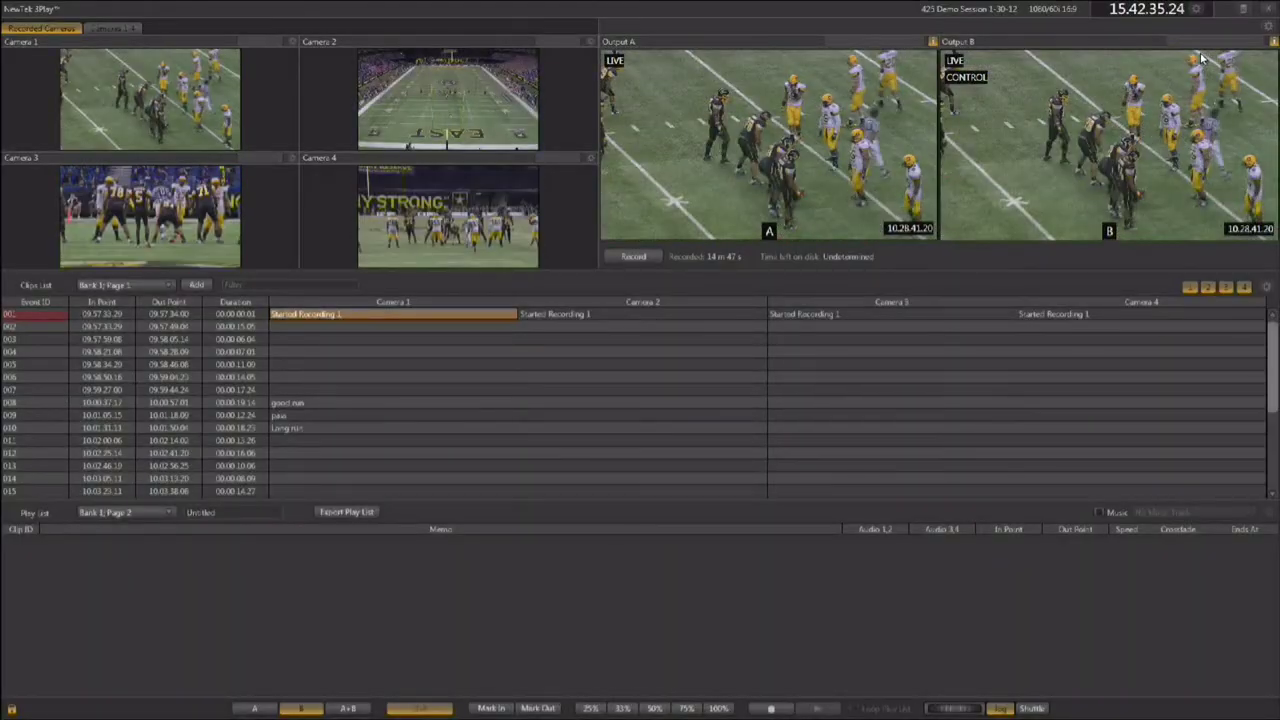
Review the Output A and Output B settings in Output Configuration, then bring up Multiview.
left_click(1268, 28)
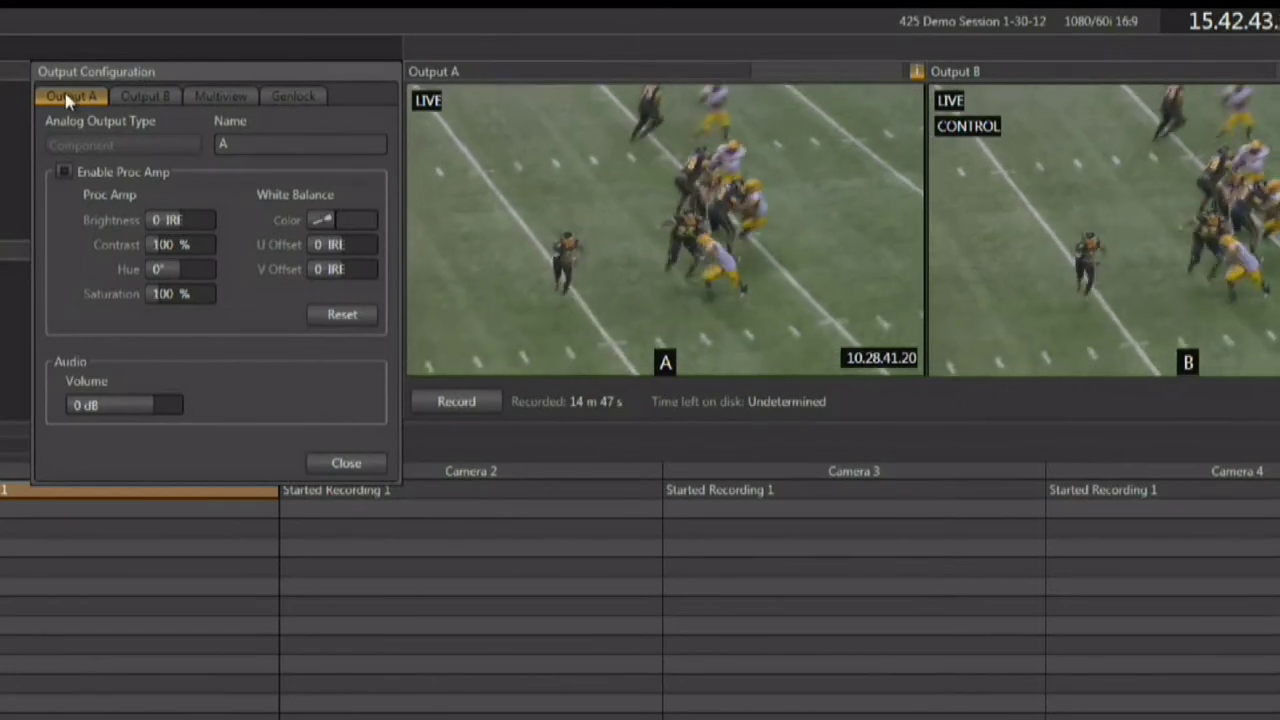
left_click(134, 94)
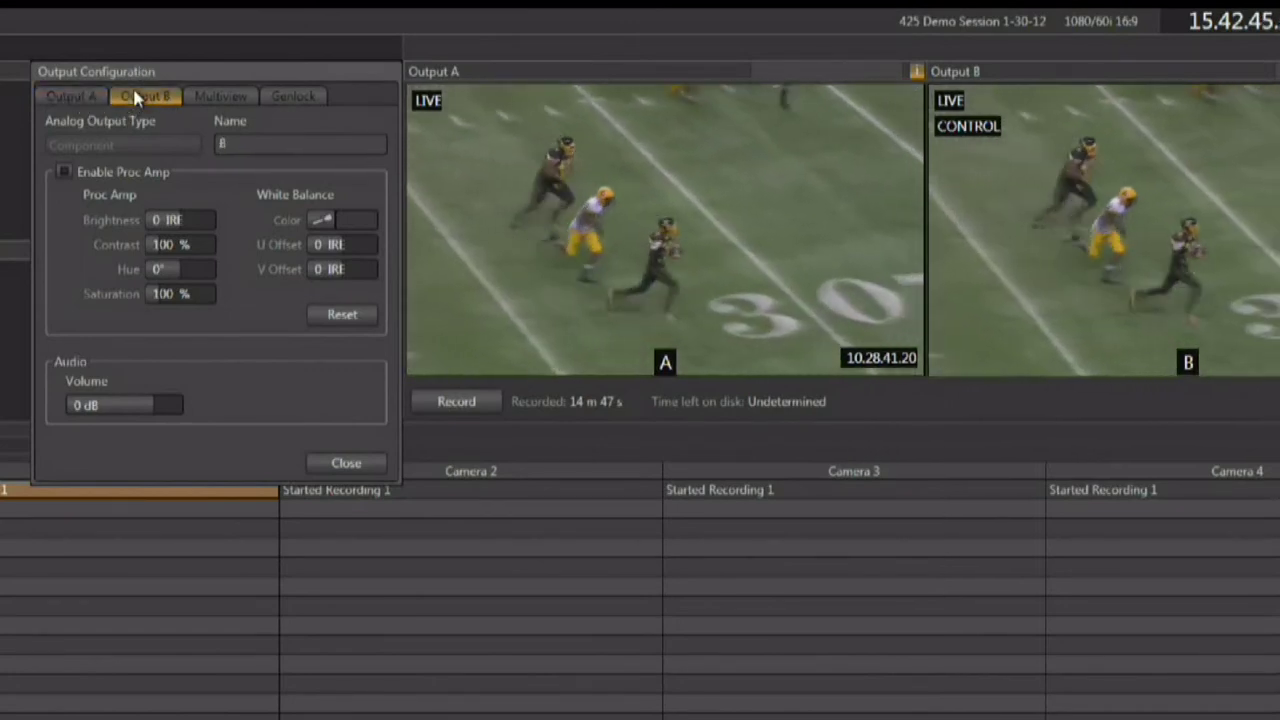
left_click(96, 98)
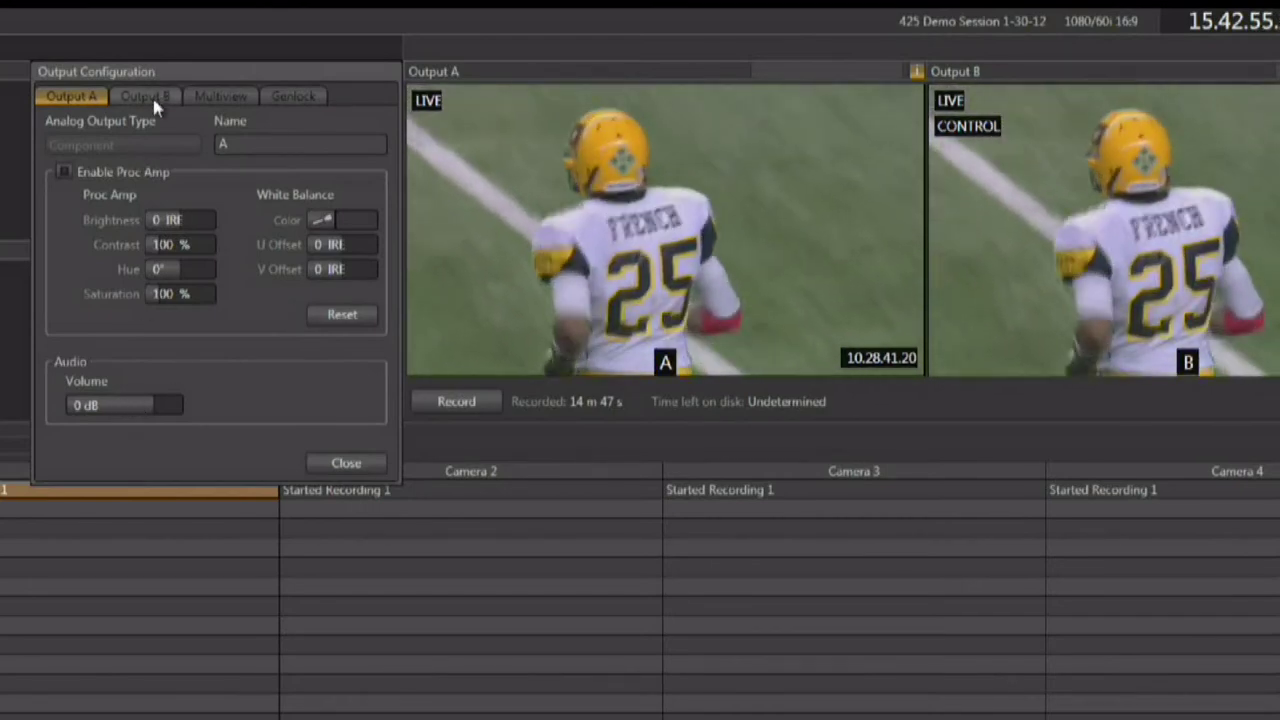
left_click(151, 94)
left_click(210, 96)
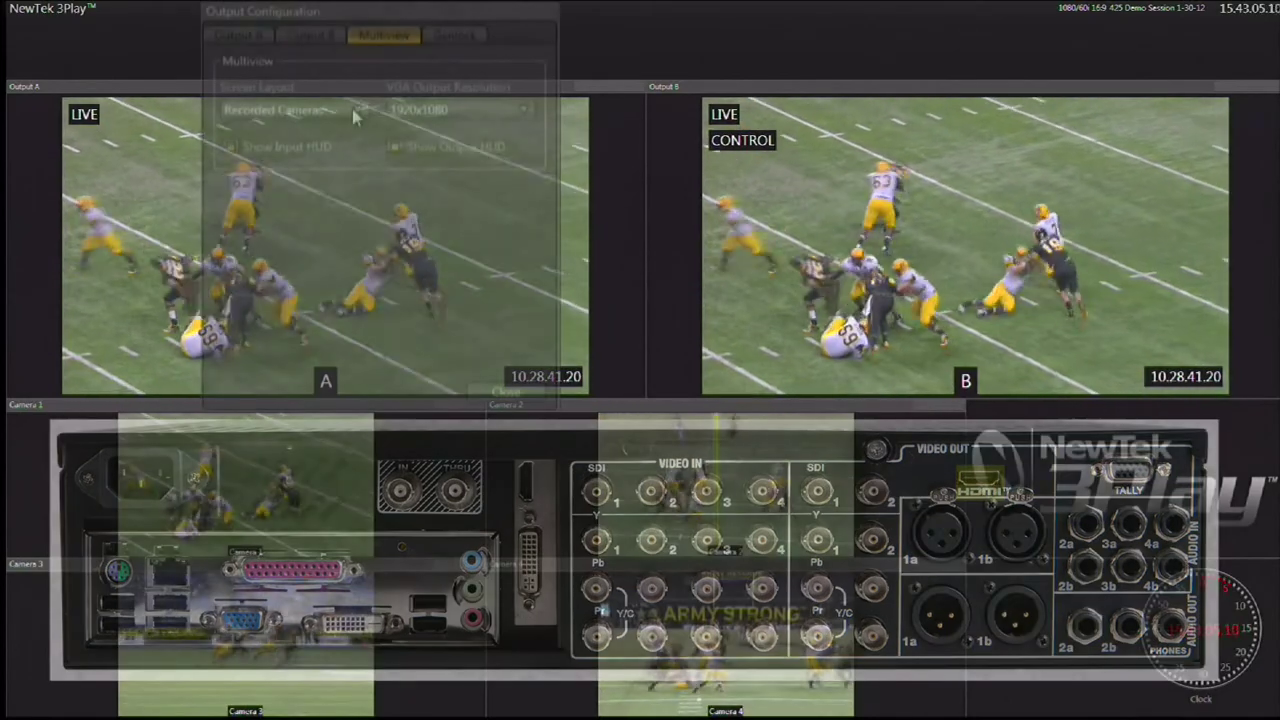
Set the multiview Screen Layout to Outputs with 1920x1080 VGA resolution, then view Genlock.
left_click(355, 112)
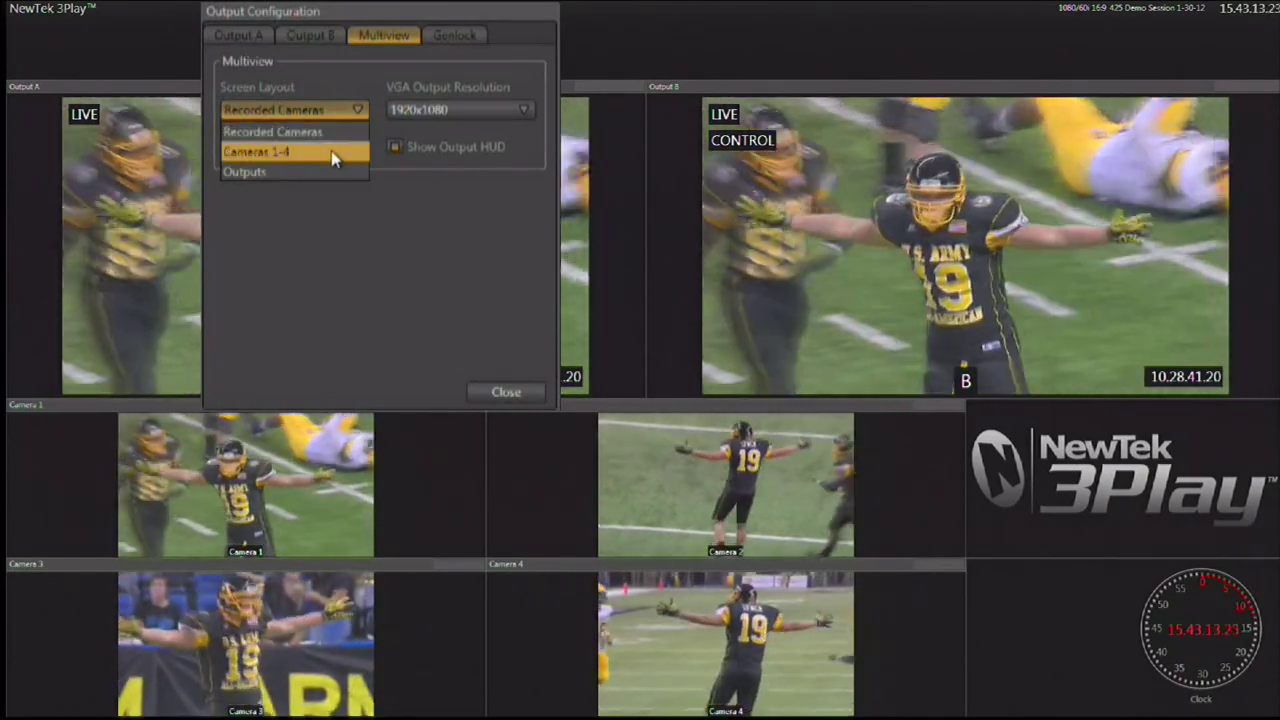
left_click(332, 152)
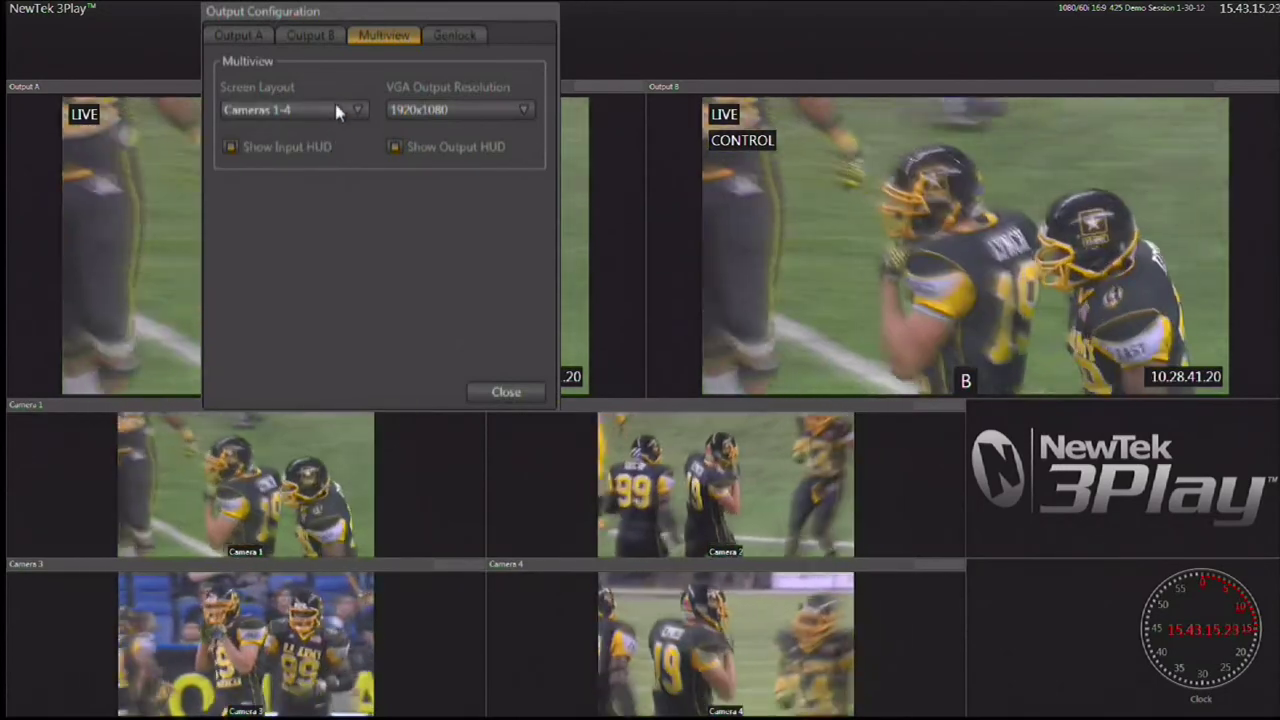
left_click(336, 106)
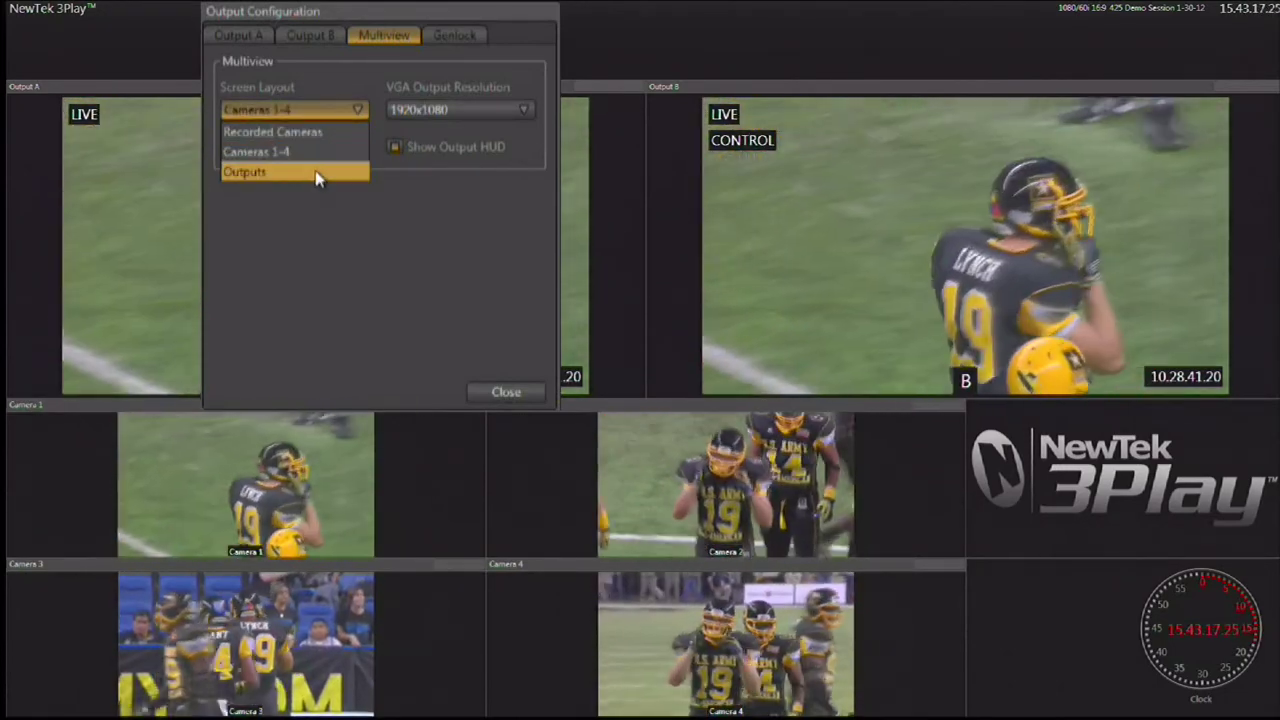
left_click(318, 175)
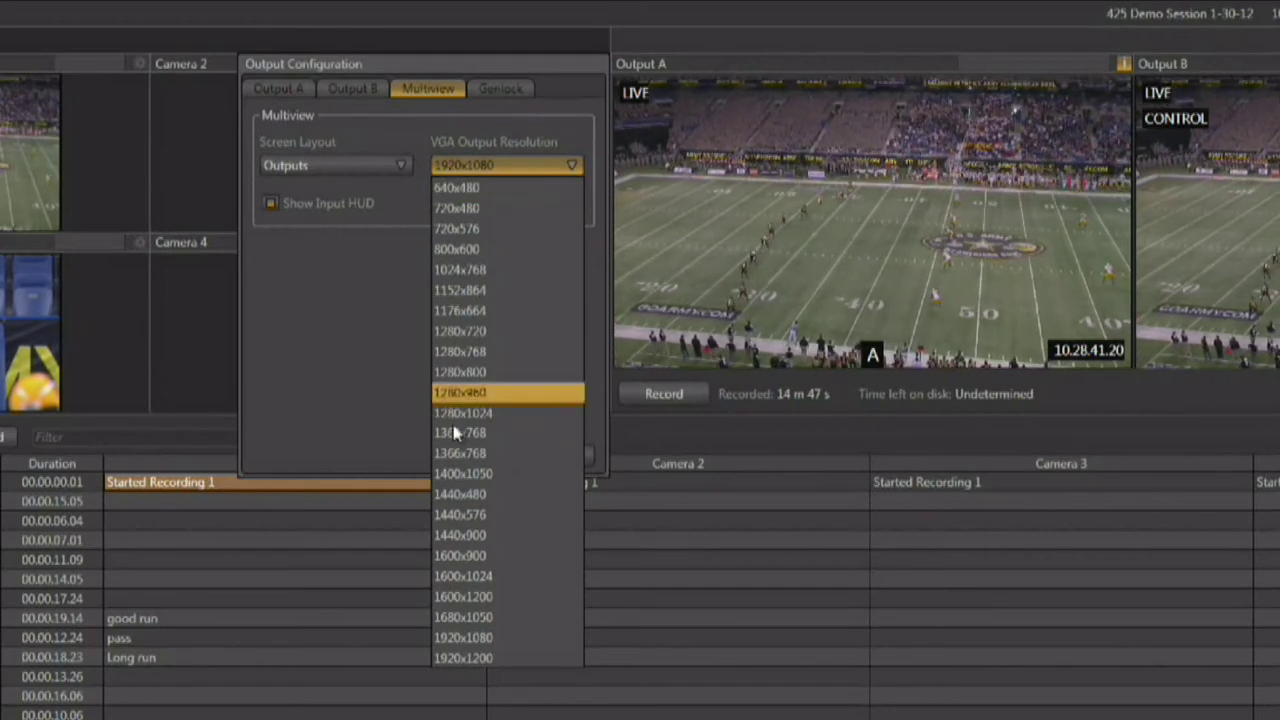
left_click(452, 166)
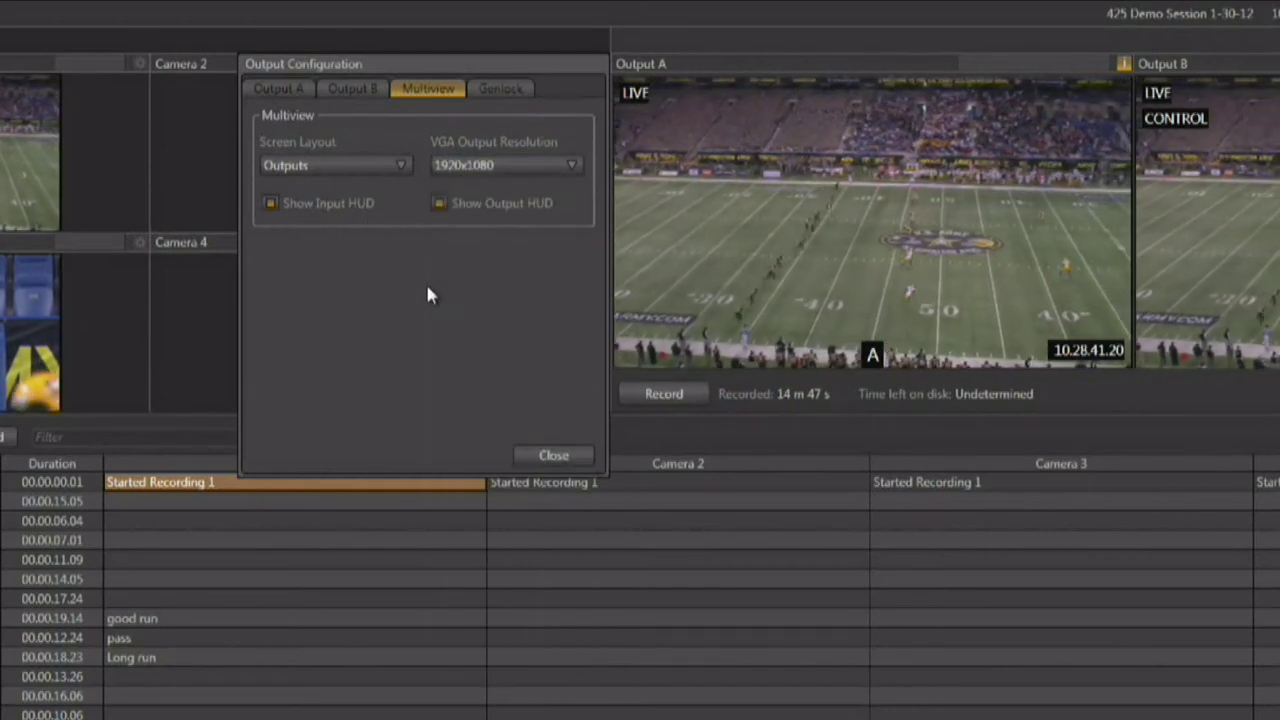
left_click(492, 88)
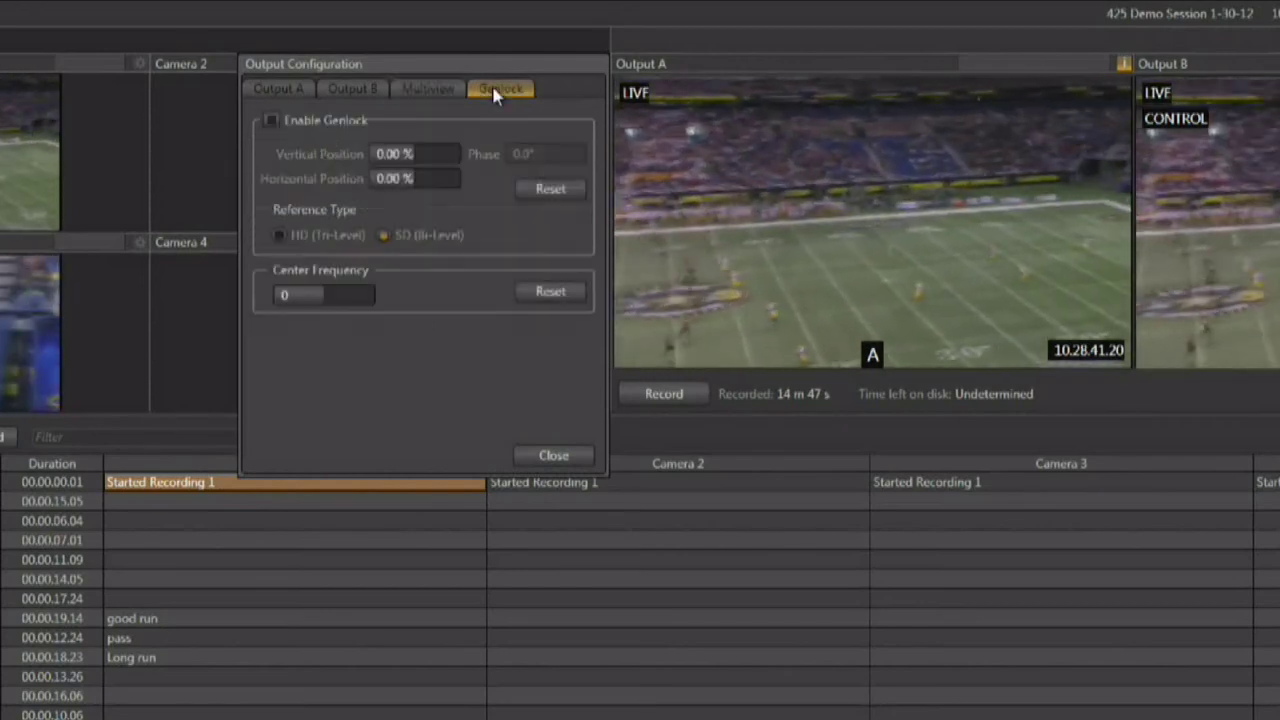